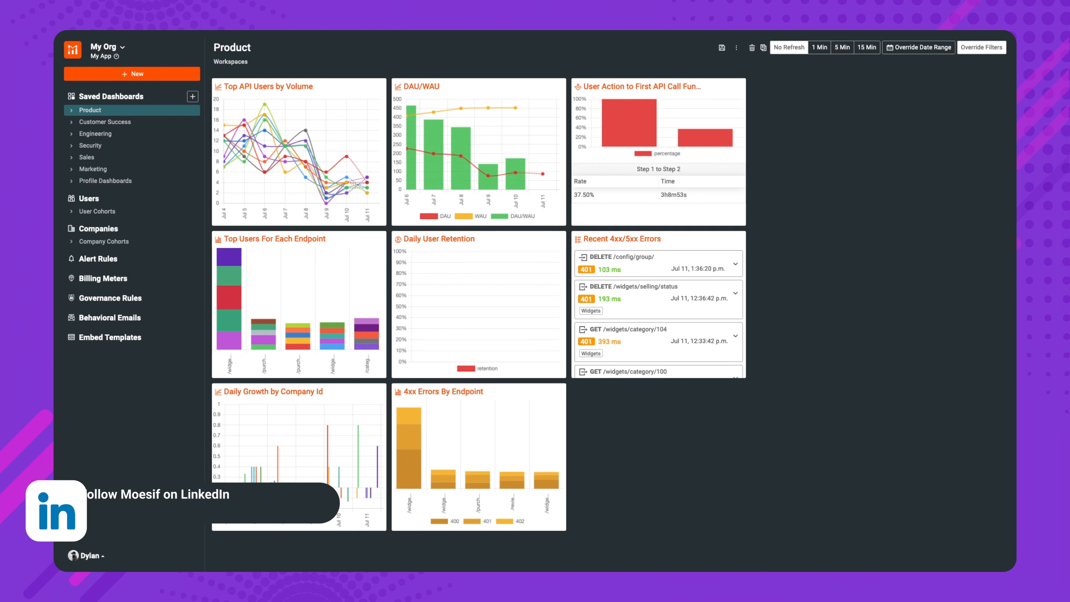
Start a new alert rule named "Test Alert" with an evaluation period of 15 min, evaluated every minute
click(164, 264)
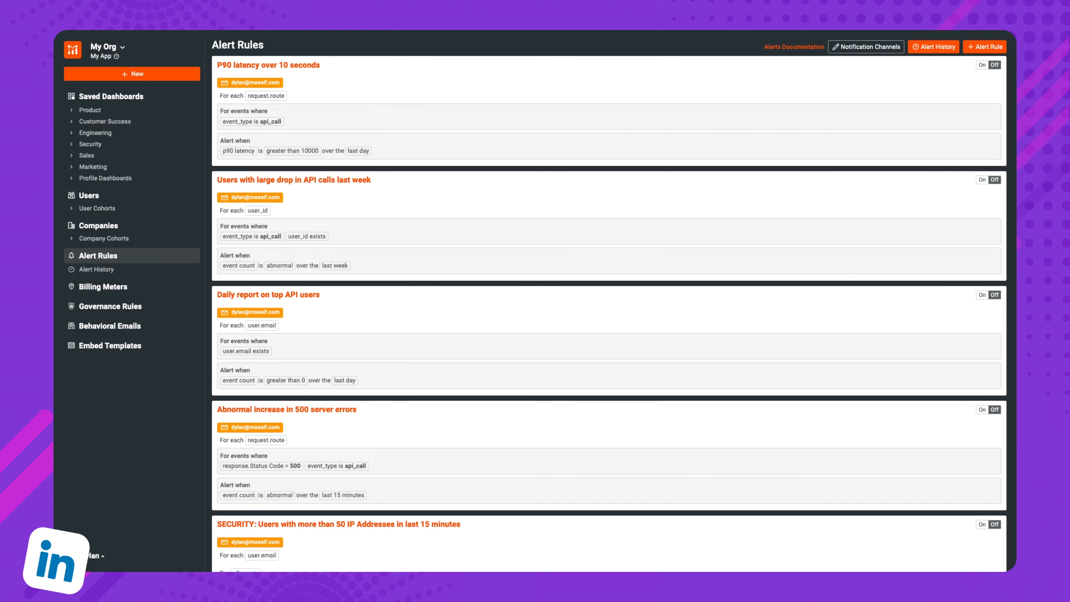
mouse_move(996, 125)
click(985, 47)
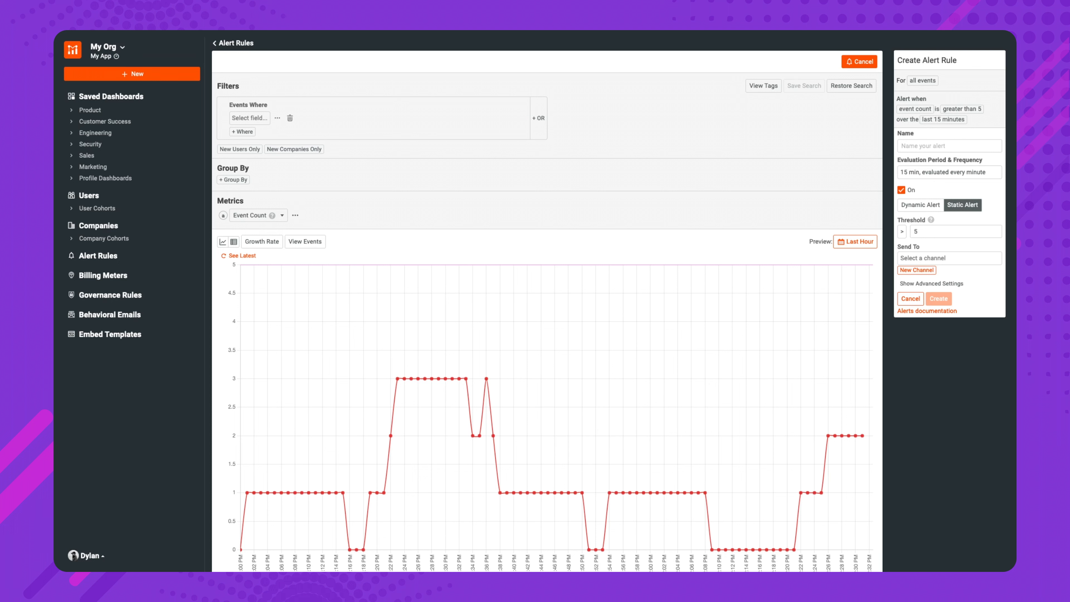
click(994, 146)
text(Test Alert)
click(998, 176)
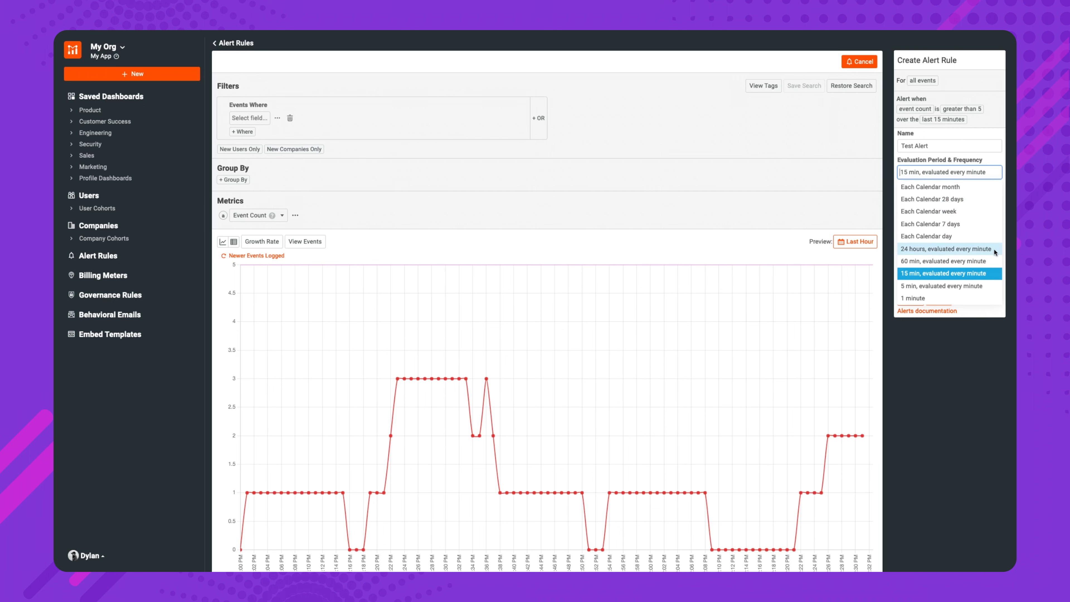
click(992, 274)
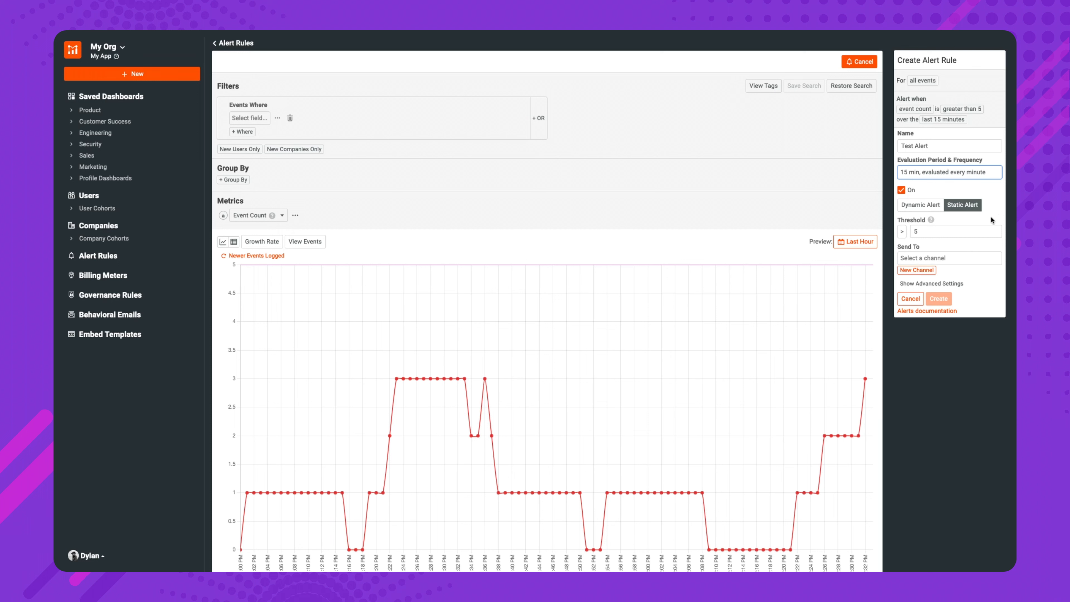
Set up a new email notification channel for the alert, named "Test Channel", and fill in the recipient's email address
mouse_move(931, 221)
click(979, 257)
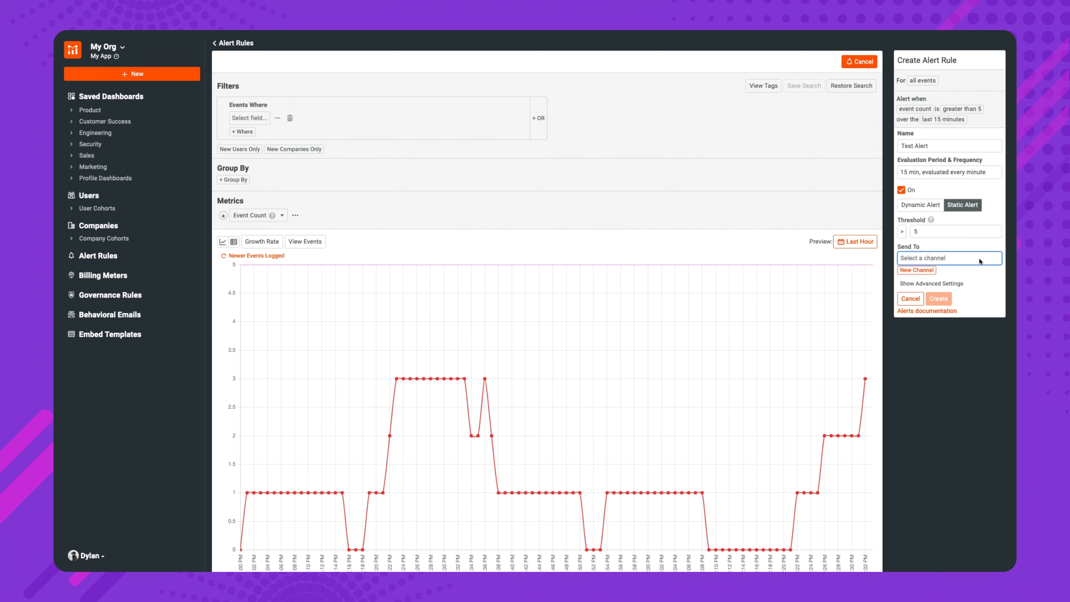
click(933, 271)
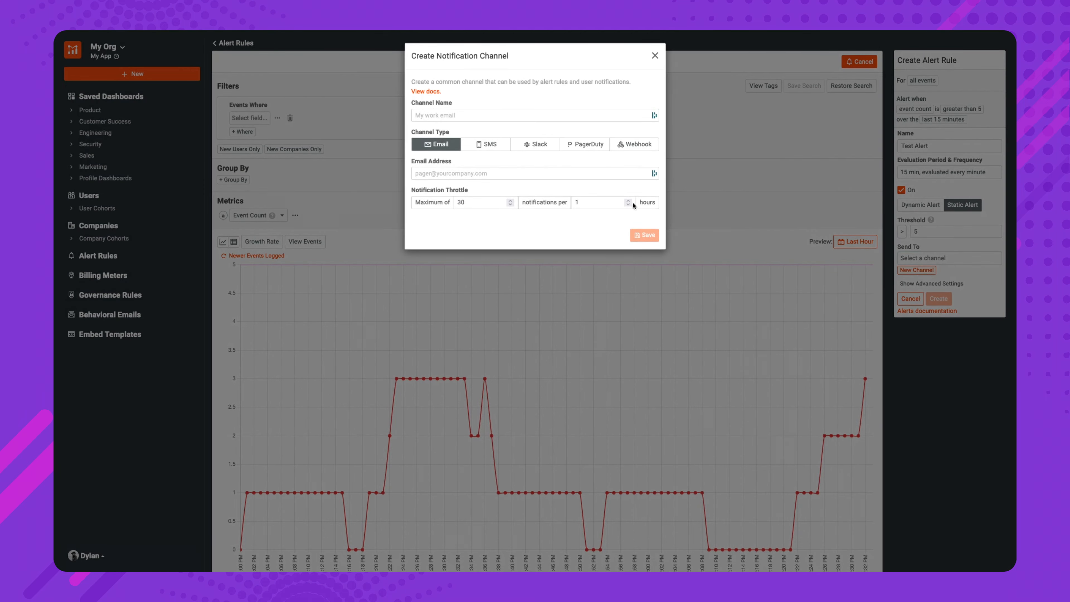
click(474, 110)
key(Escape)
text(Test Channel)
click(522, 173)
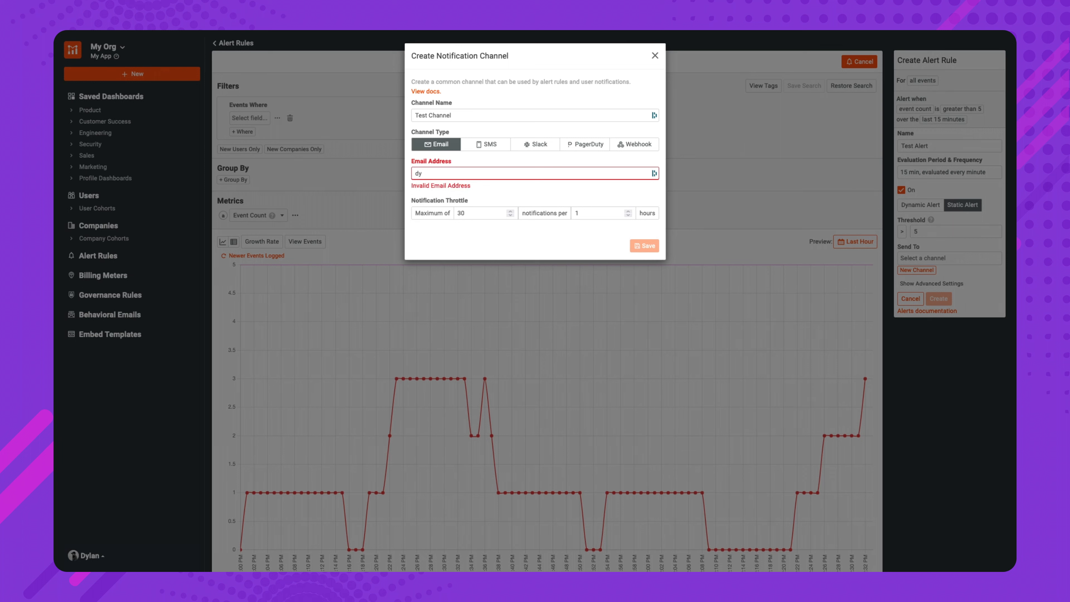
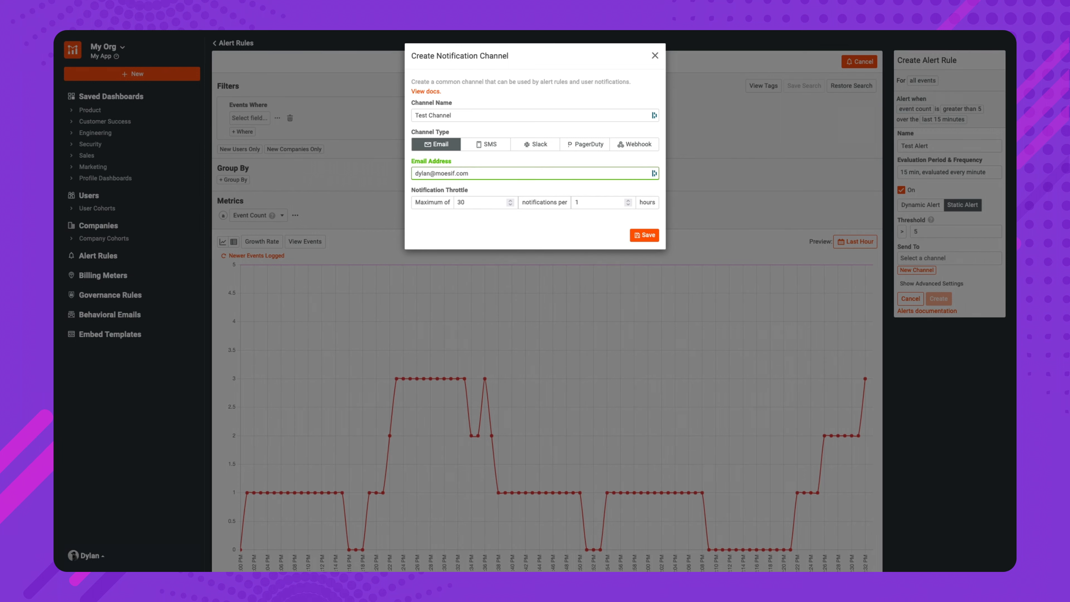
Save the channel with a maximum of 2 notifications per hour and choose Test Channel as the alert's recipient
click(498, 210)
double_click(484, 200)
text(2)
click(654, 240)
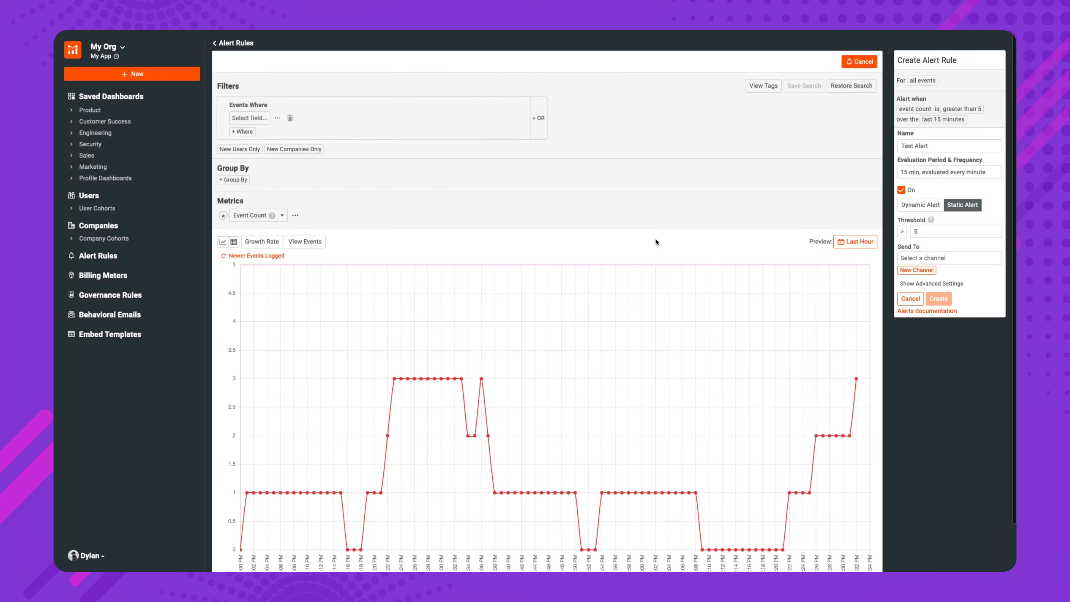
click(982, 257)
click(994, 273)
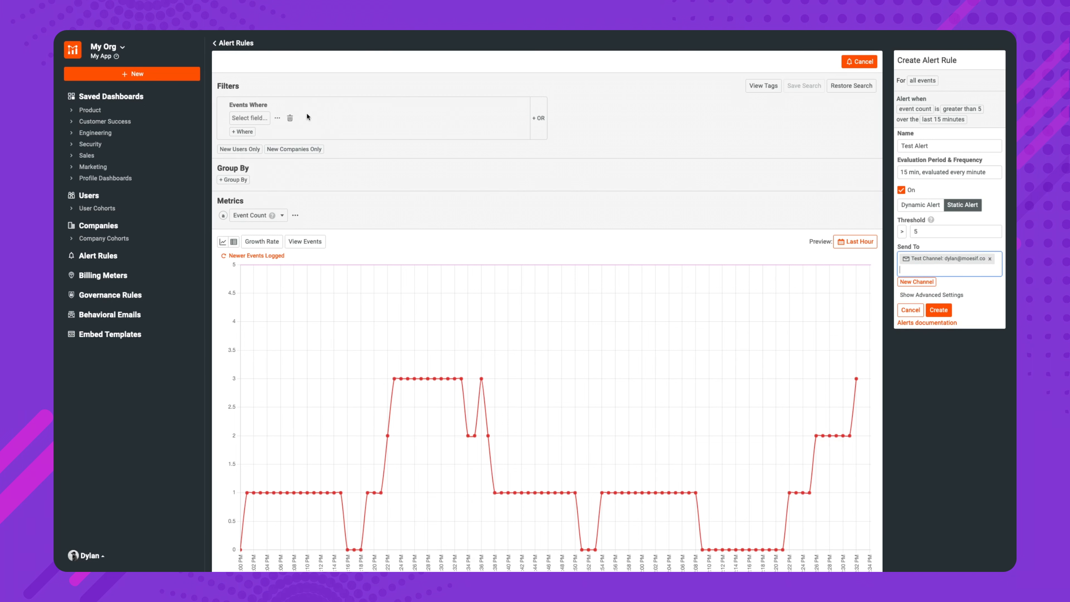
Filter the alert's events to those where the response Status Code equals 400 Bad Request
click(266, 118)
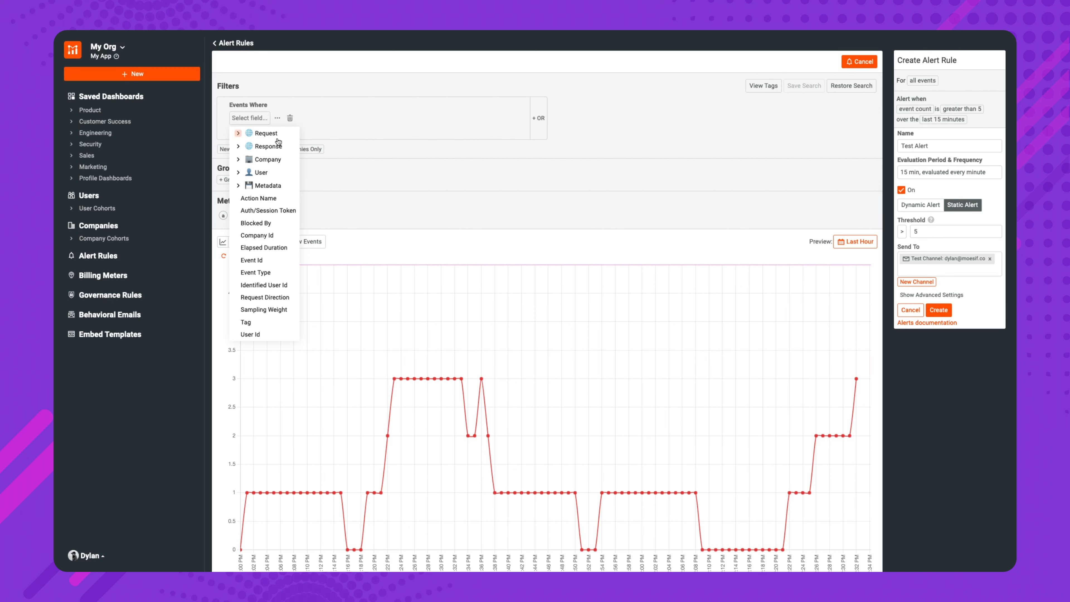
click(279, 147)
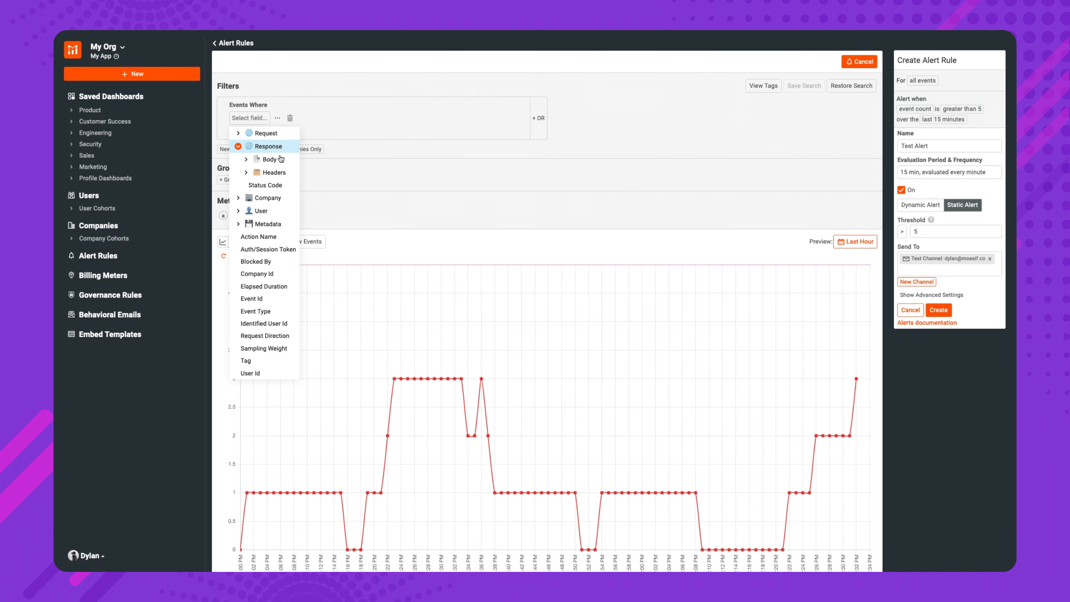
click(278, 185)
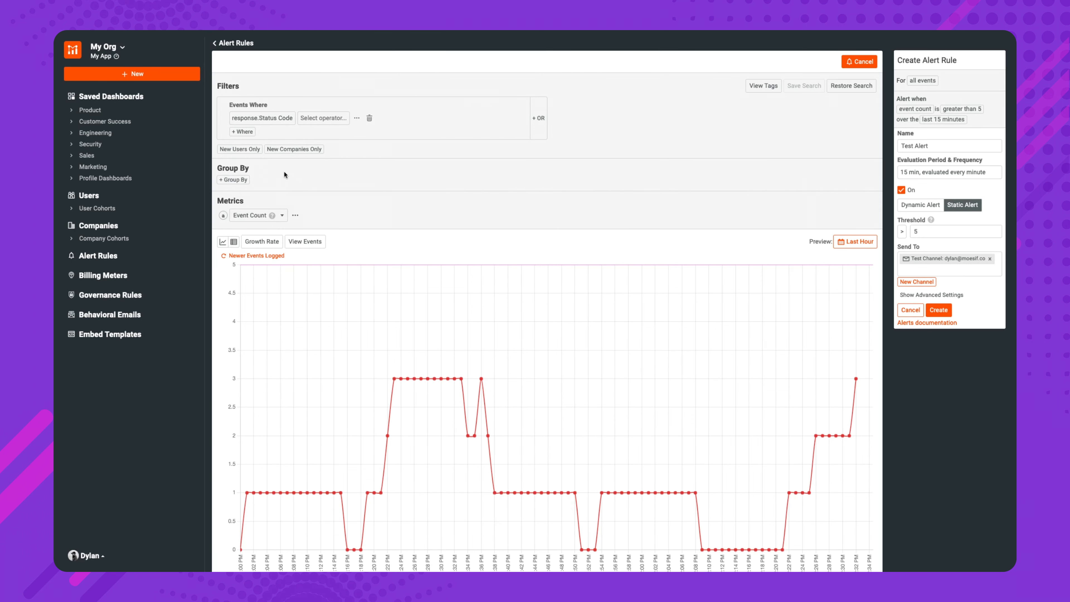
click(329, 120)
click(320, 156)
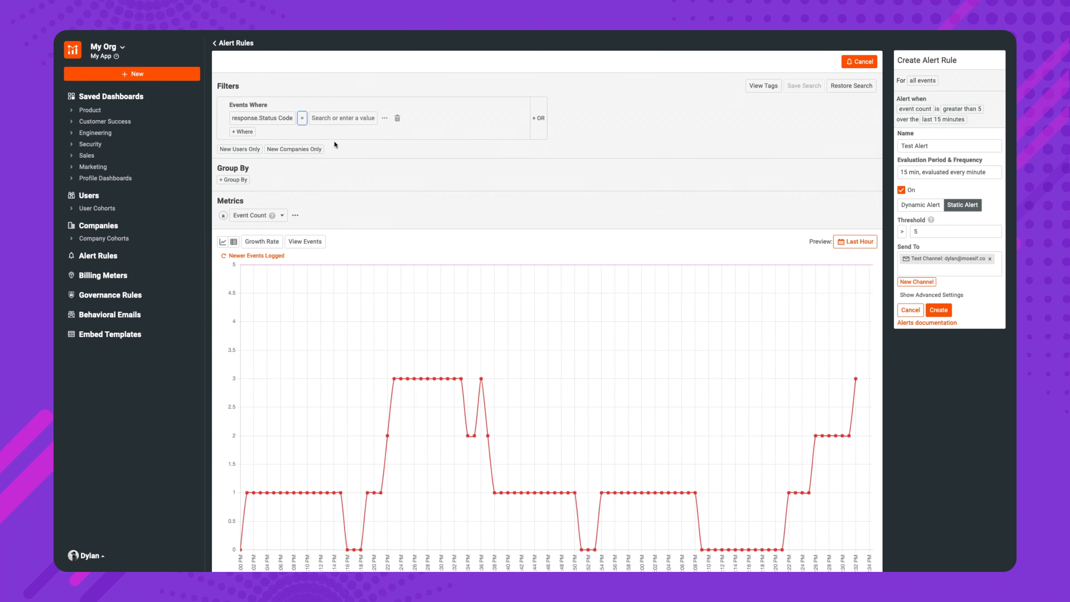
click(354, 119)
text(400)
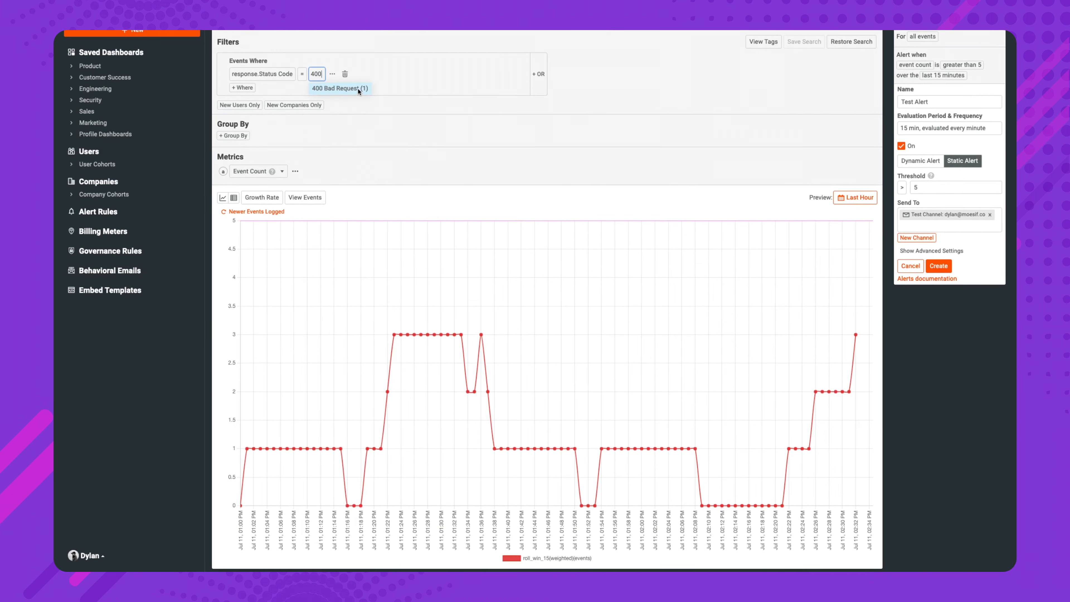
click(359, 89)
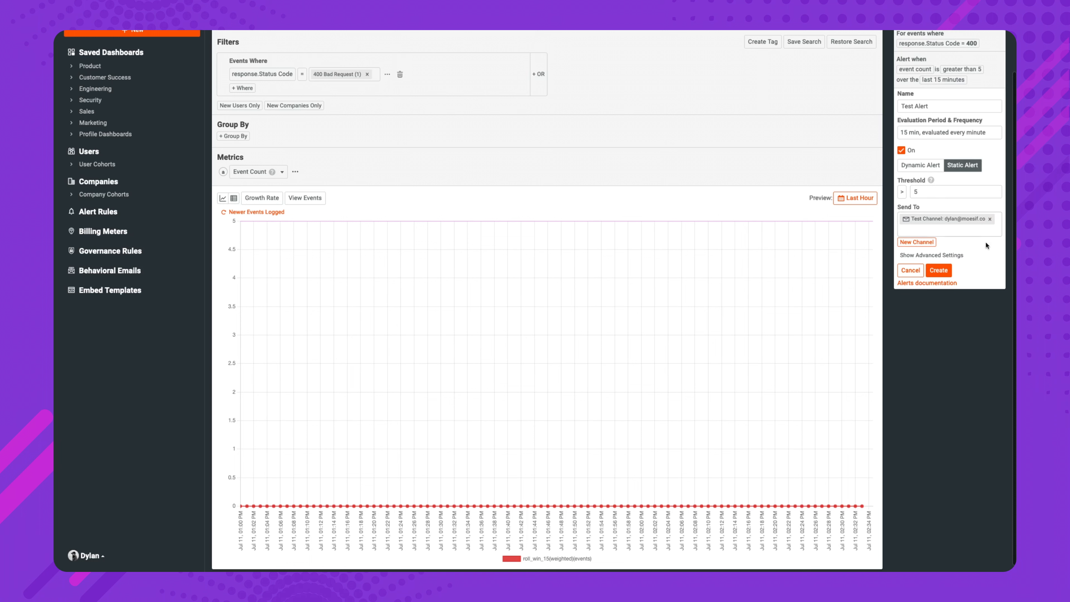
Show the alert's advanced settings and choose No quiet period for silencing after an alert
click(962, 255)
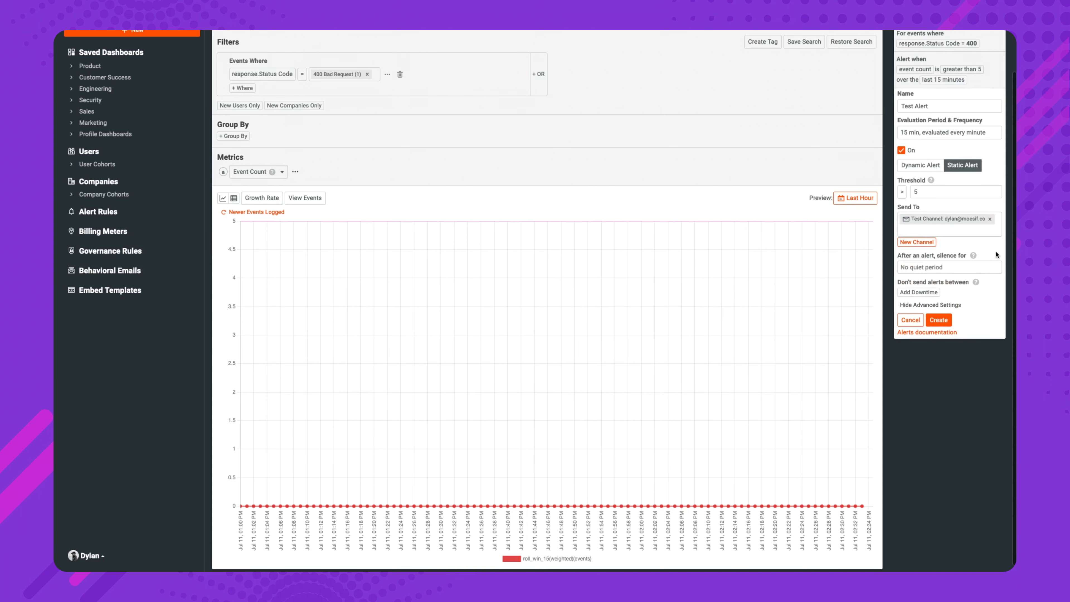
scroll(996, 253, up, 2)
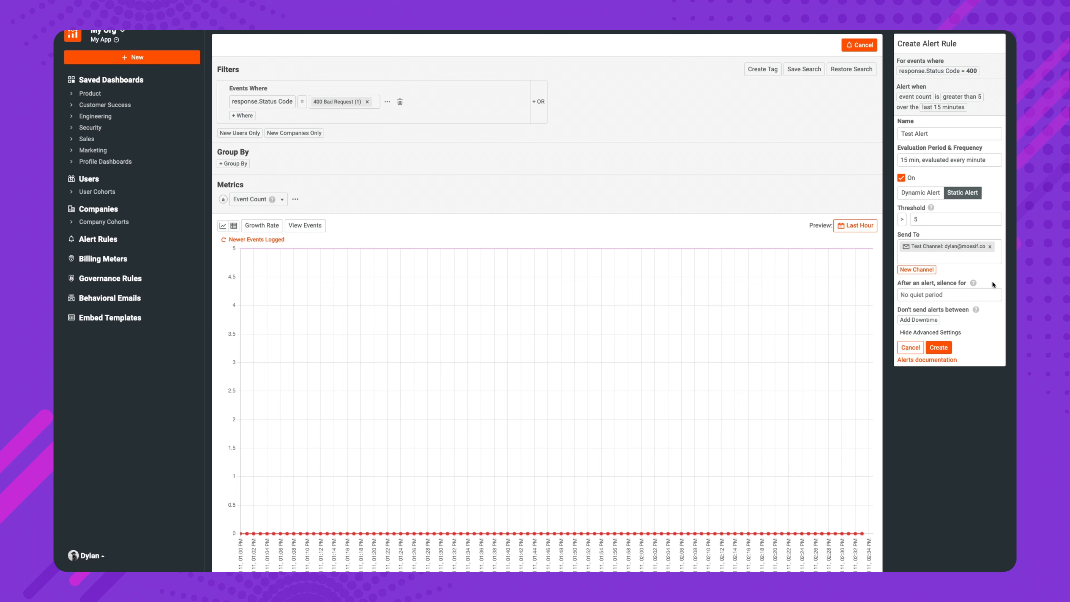
click(991, 294)
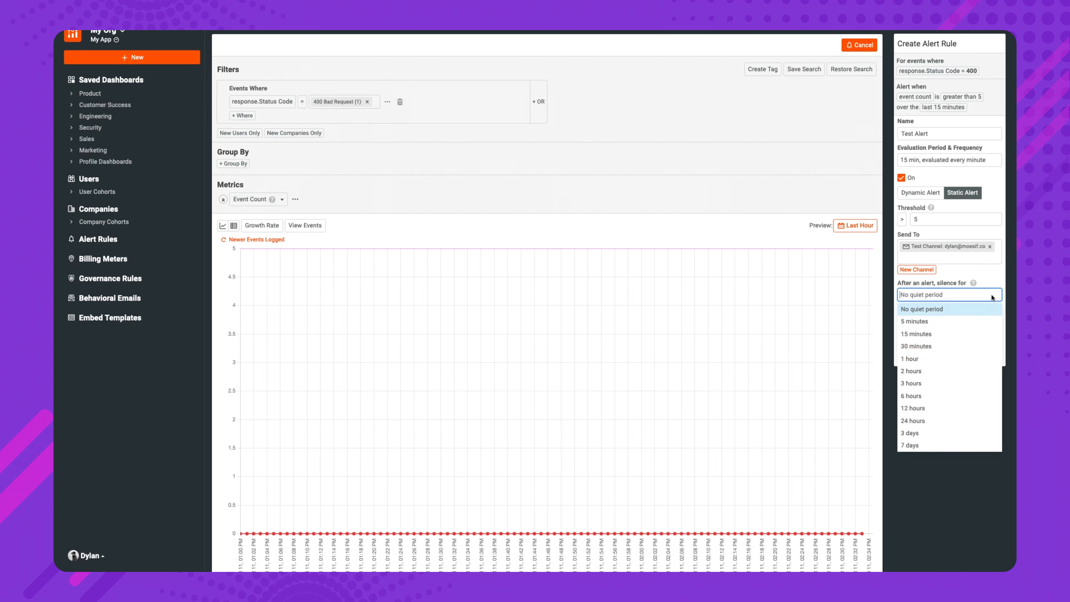
click(991, 306)
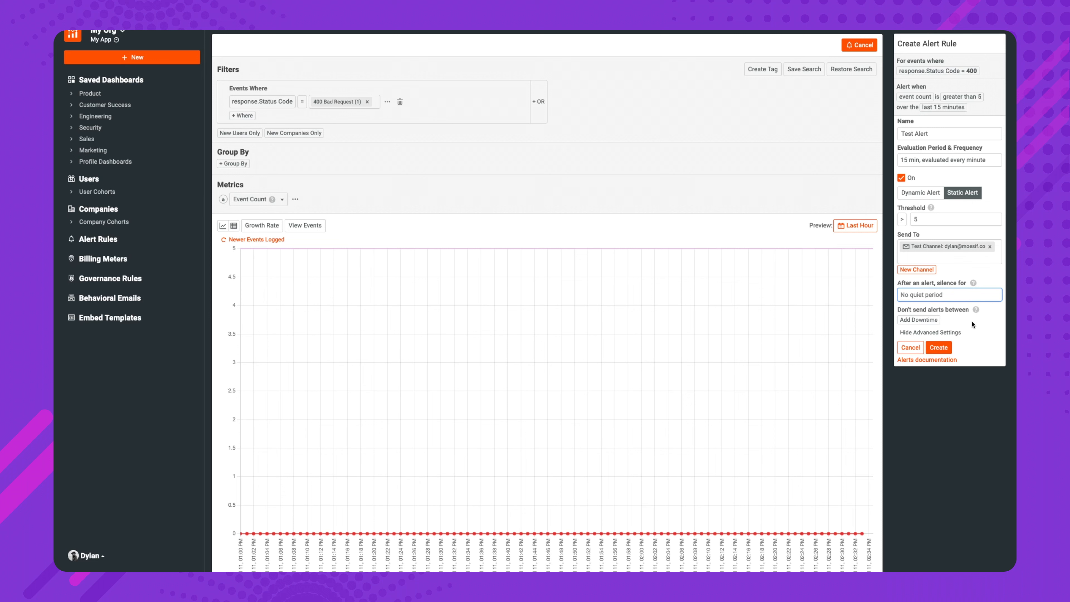
Add alert downtime from 20:00 to 08:00 PST and turn off alerts on weekends
click(934, 321)
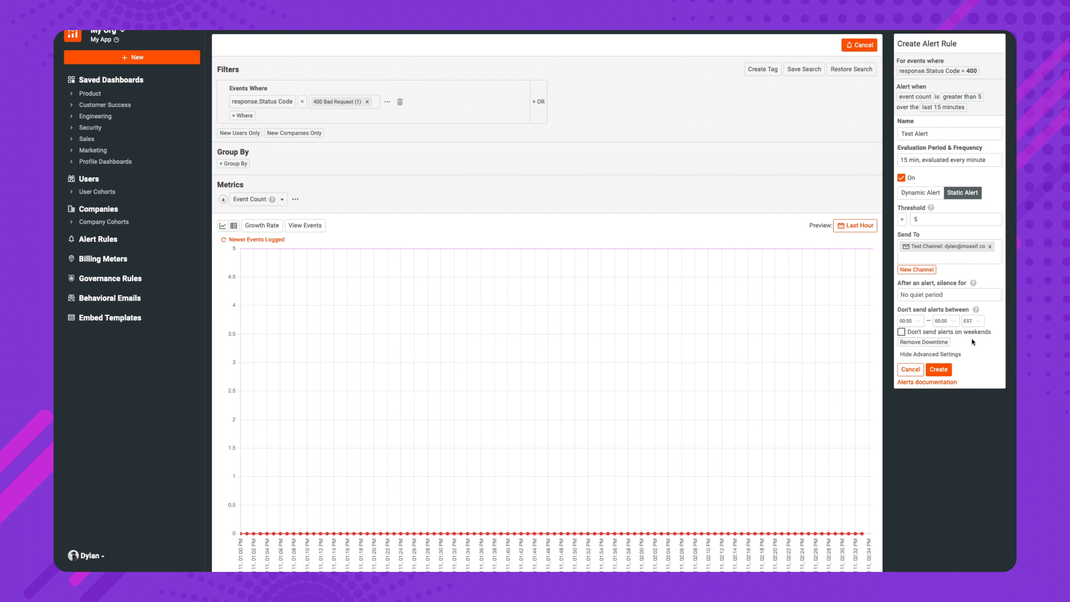
click(921, 321)
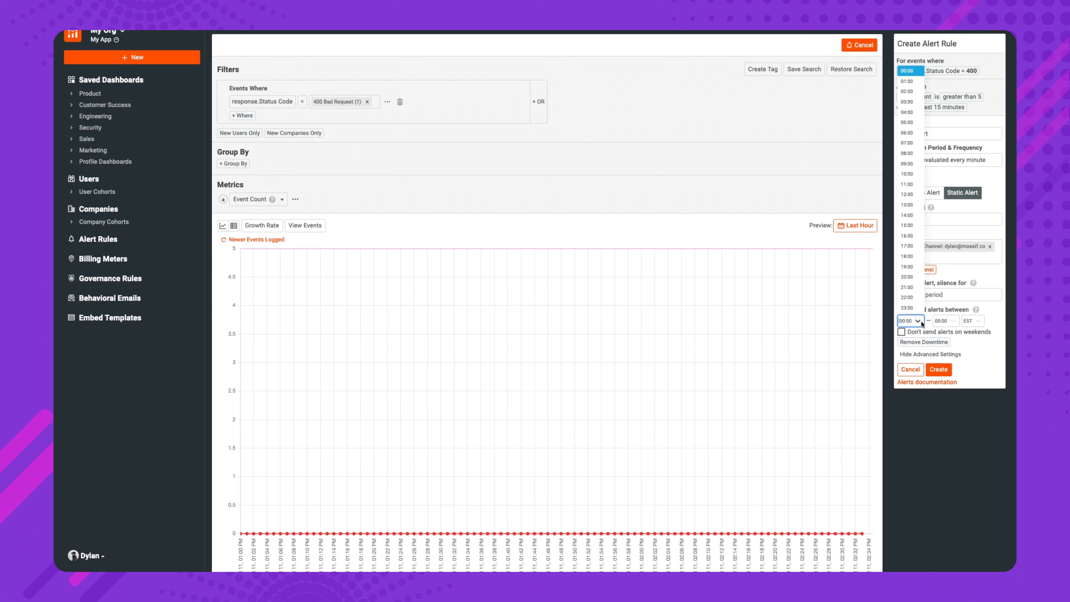
click(916, 277)
click(954, 321)
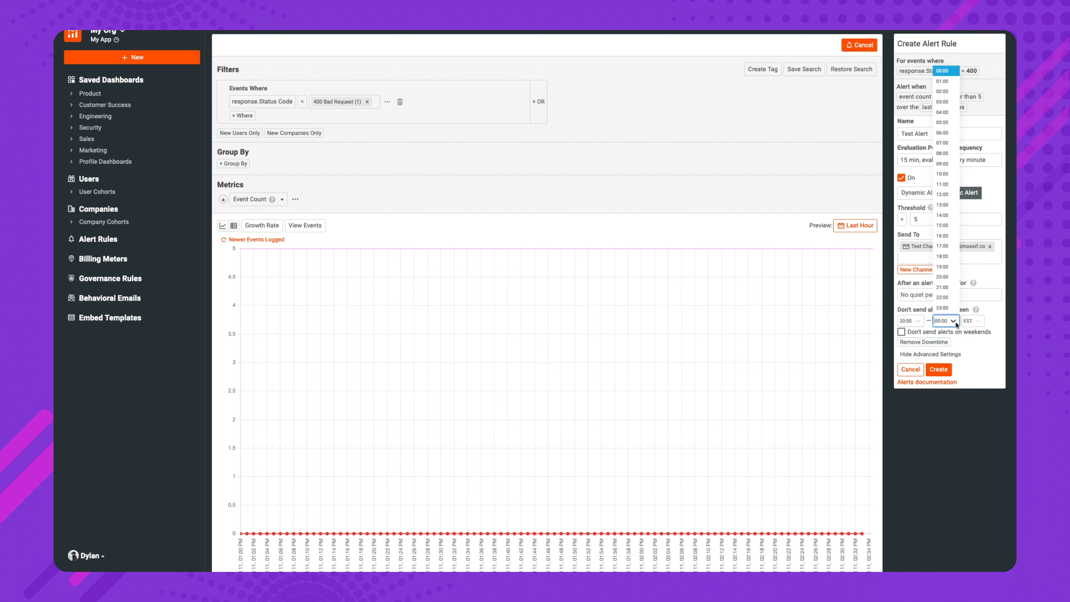
click(949, 154)
click(977, 321)
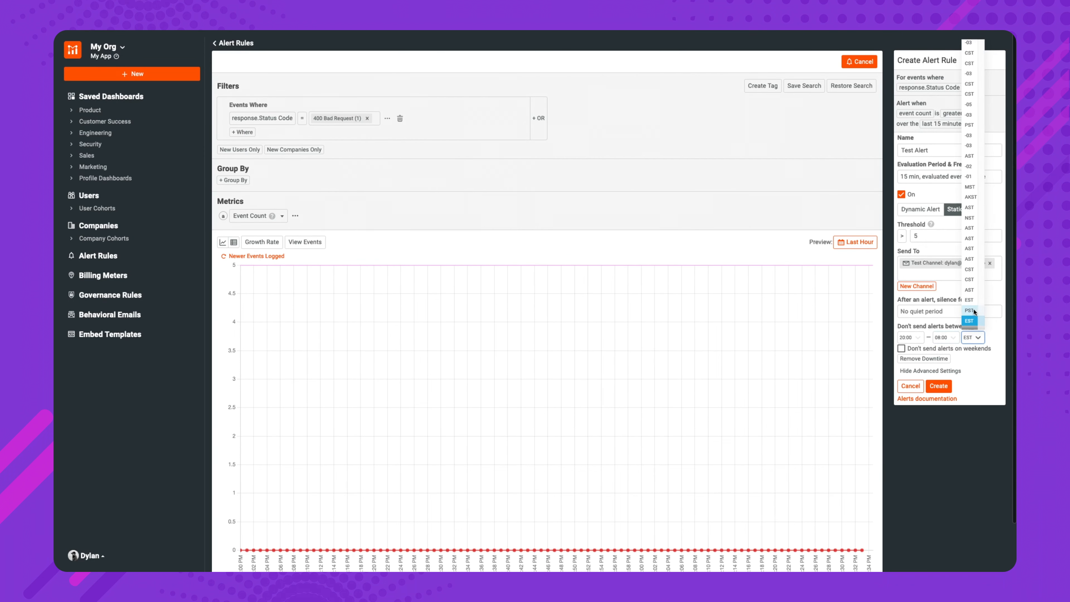
click(973, 310)
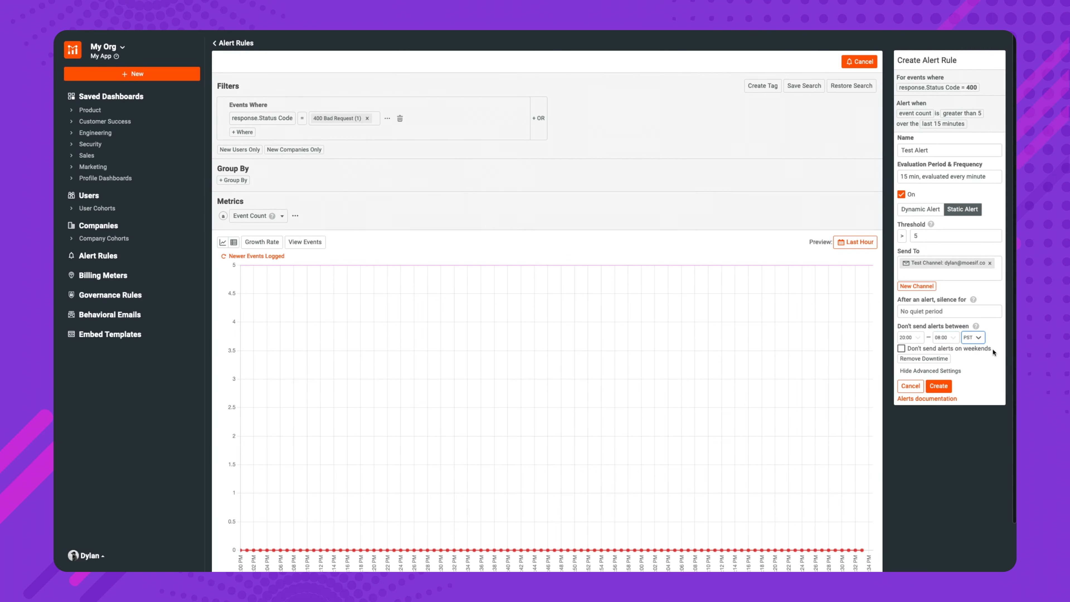
click(901, 349)
Create and confirm the Test Alert rule, and return to the Alert Rules list
click(949, 390)
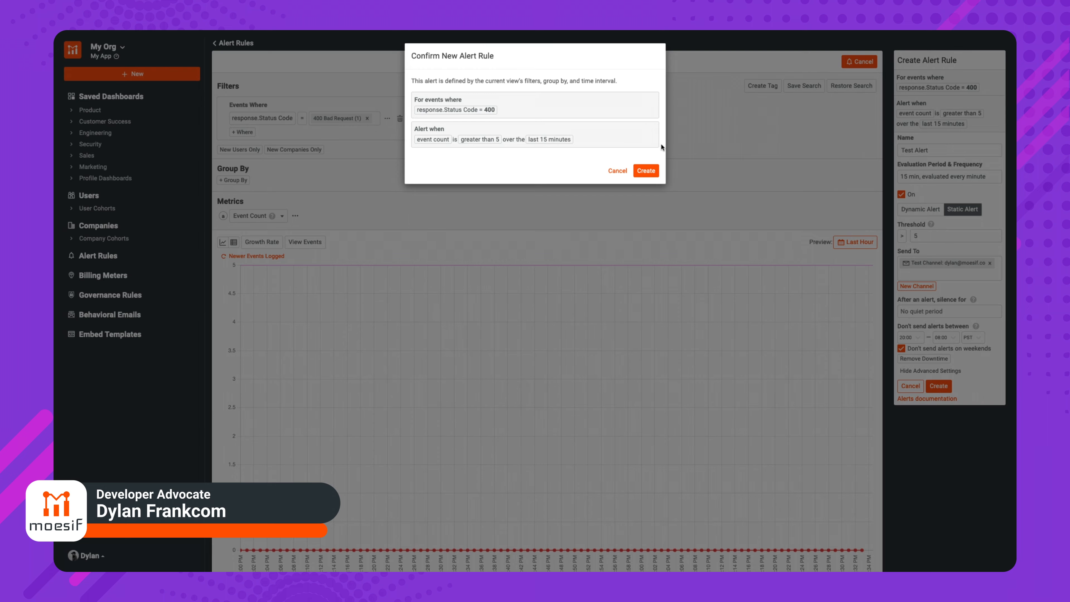
click(656, 175)
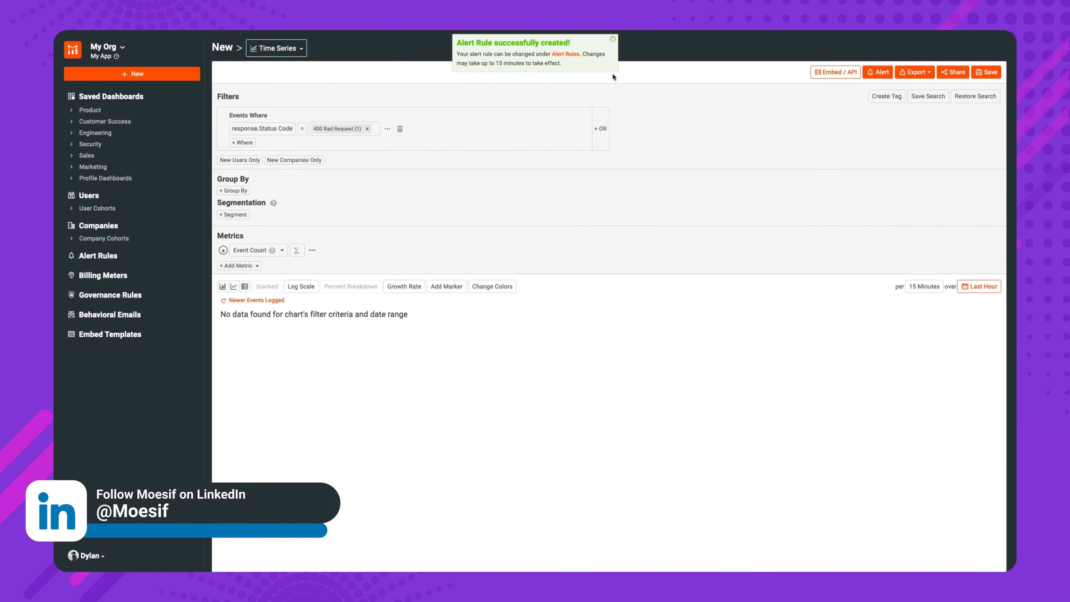
click(175, 260)
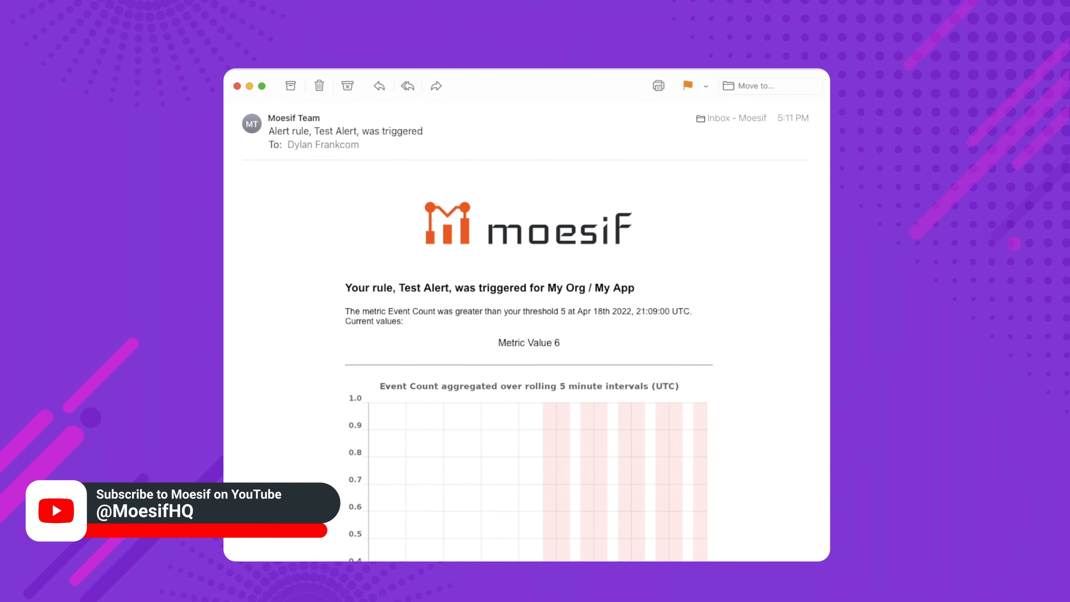
In the mail app, review the rule name, triggering metric and event count chart in the Test Alert notification email
drag(399, 289, 448, 290)
scroll(438, 300, down, 5)
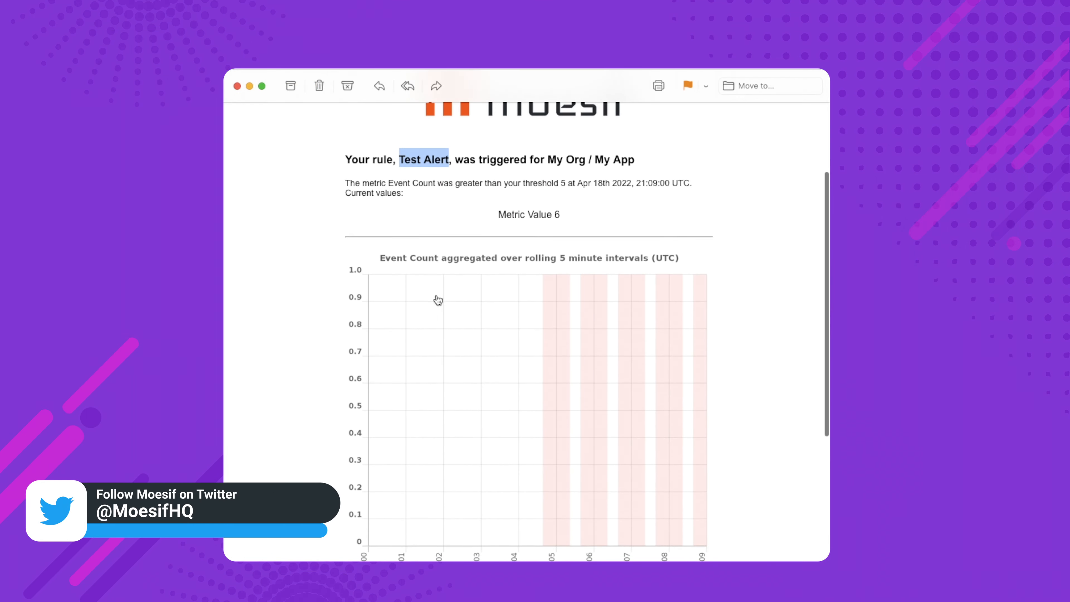